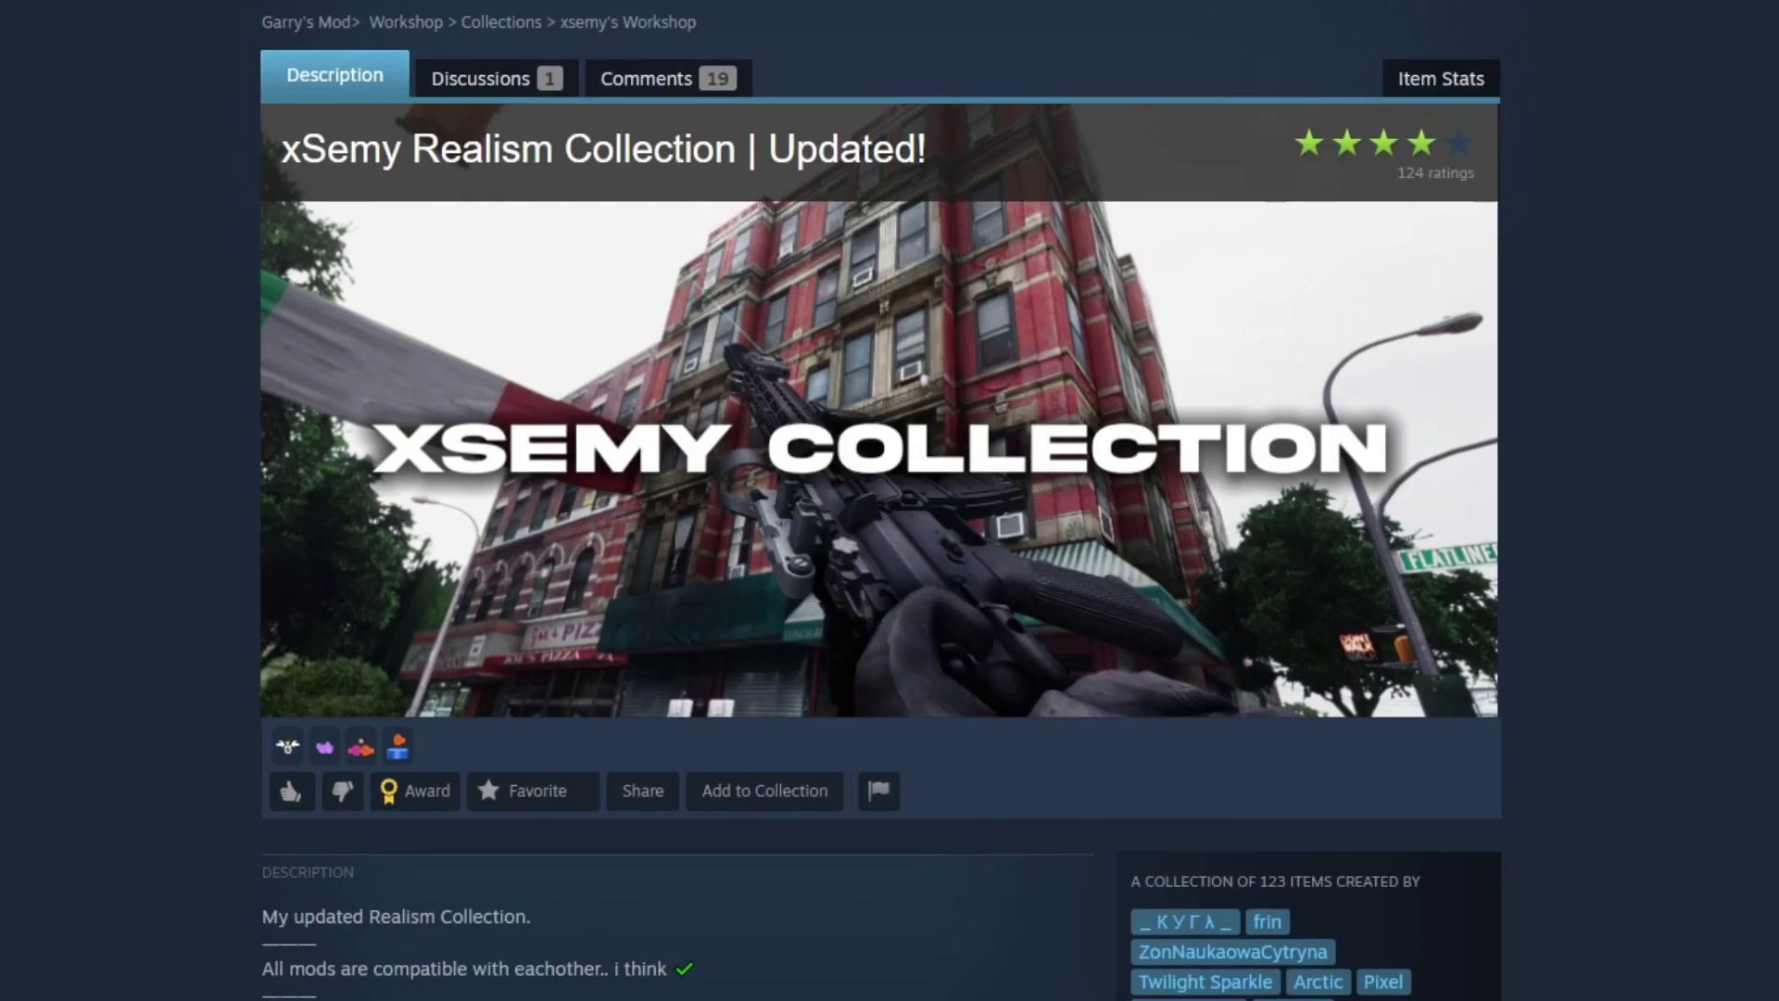
scroll(60, 425, down, 2)
scroll(60, 423, down, 3)
scroll(308, 270, down, 2)
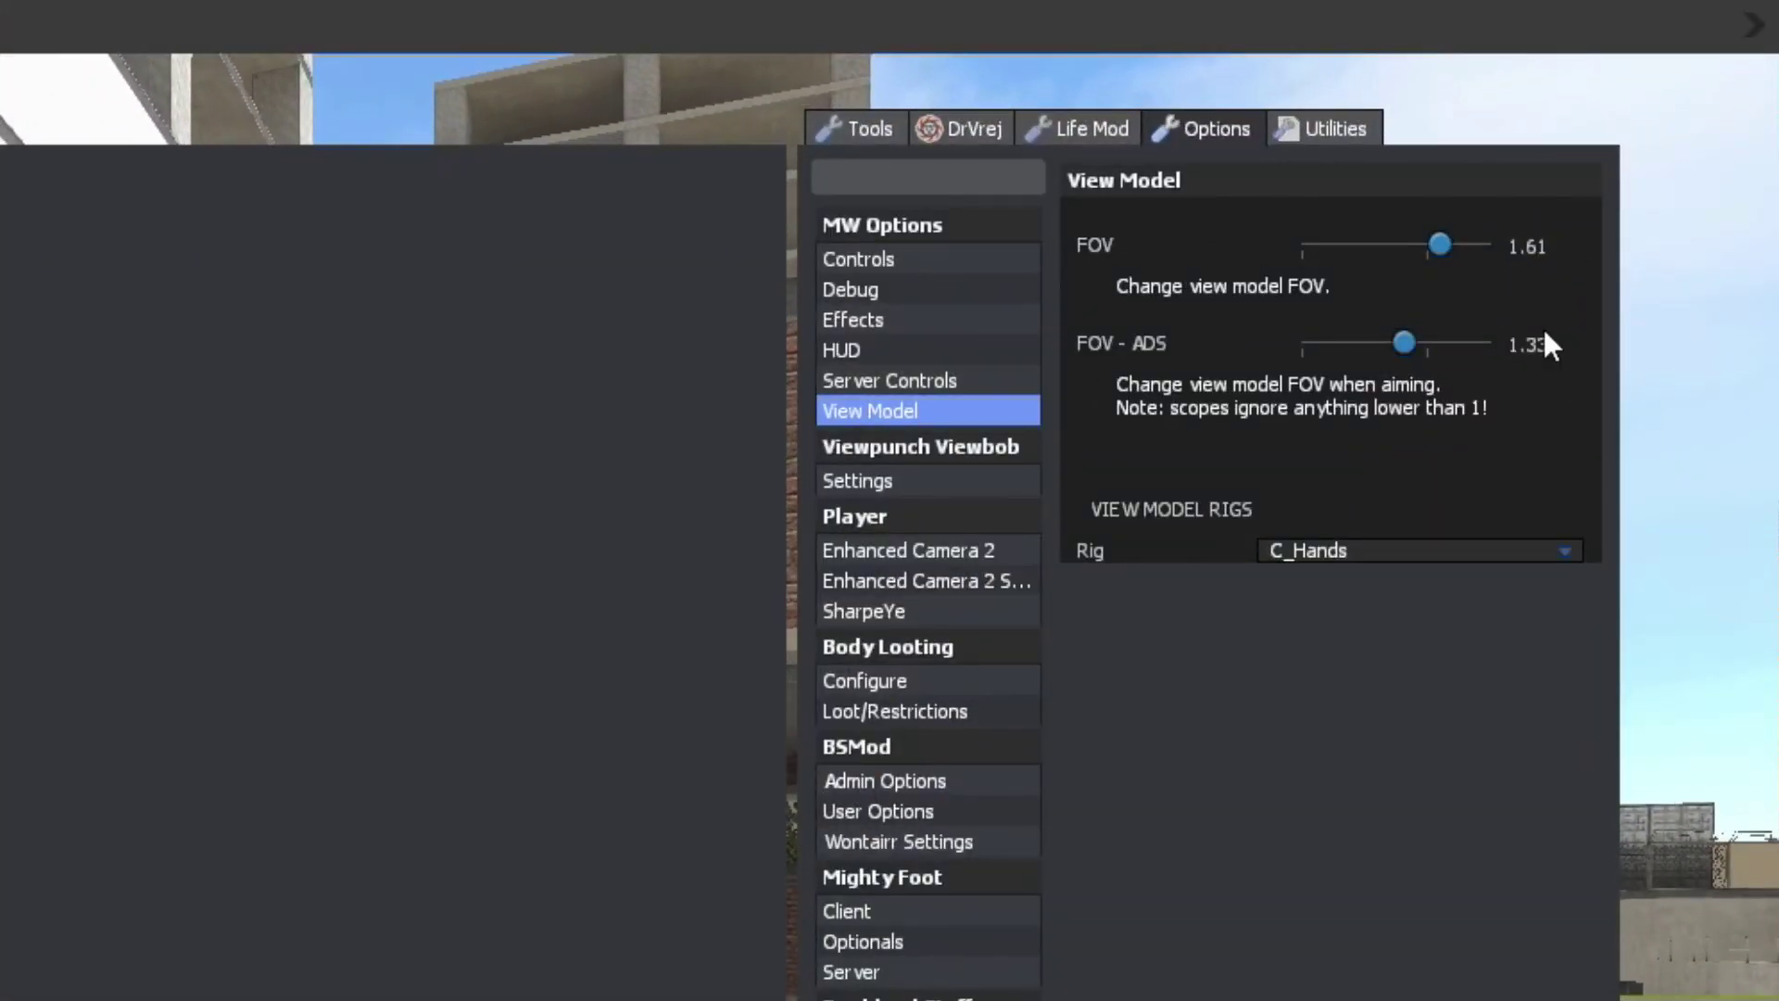
Step: Review the viewbob and head bobbing settings, then switch to the Utilities categories
click(857, 480)
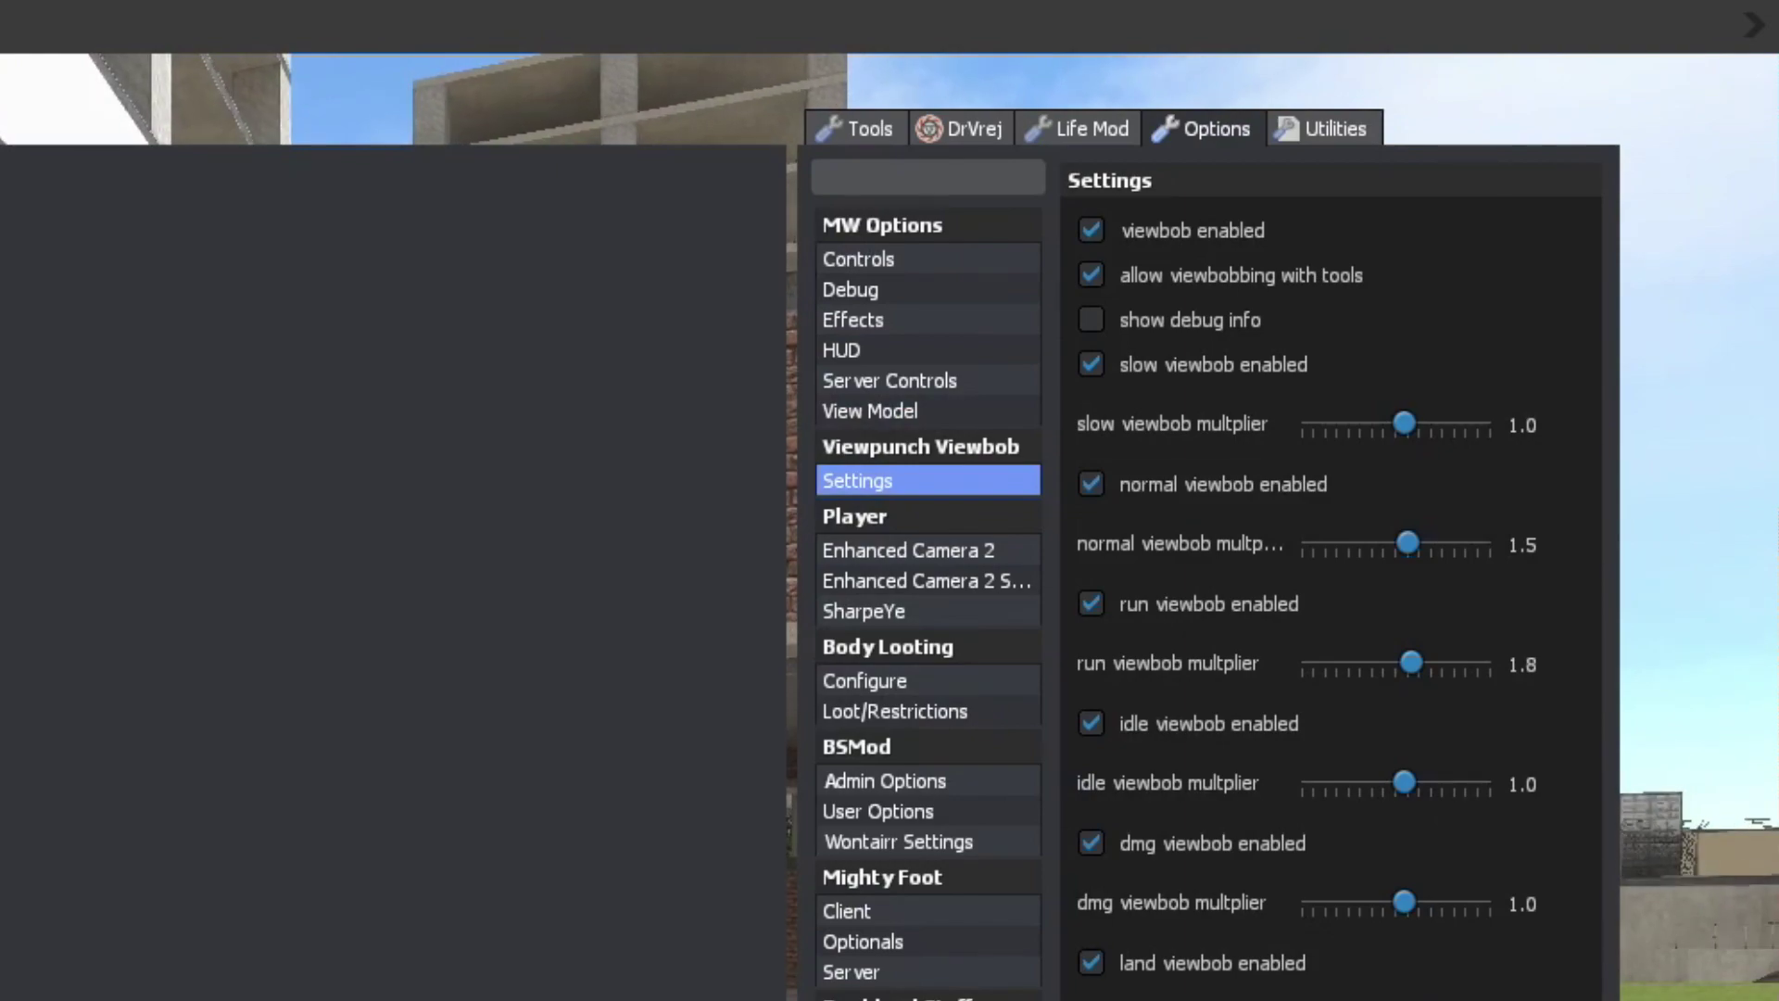
click(889, 990)
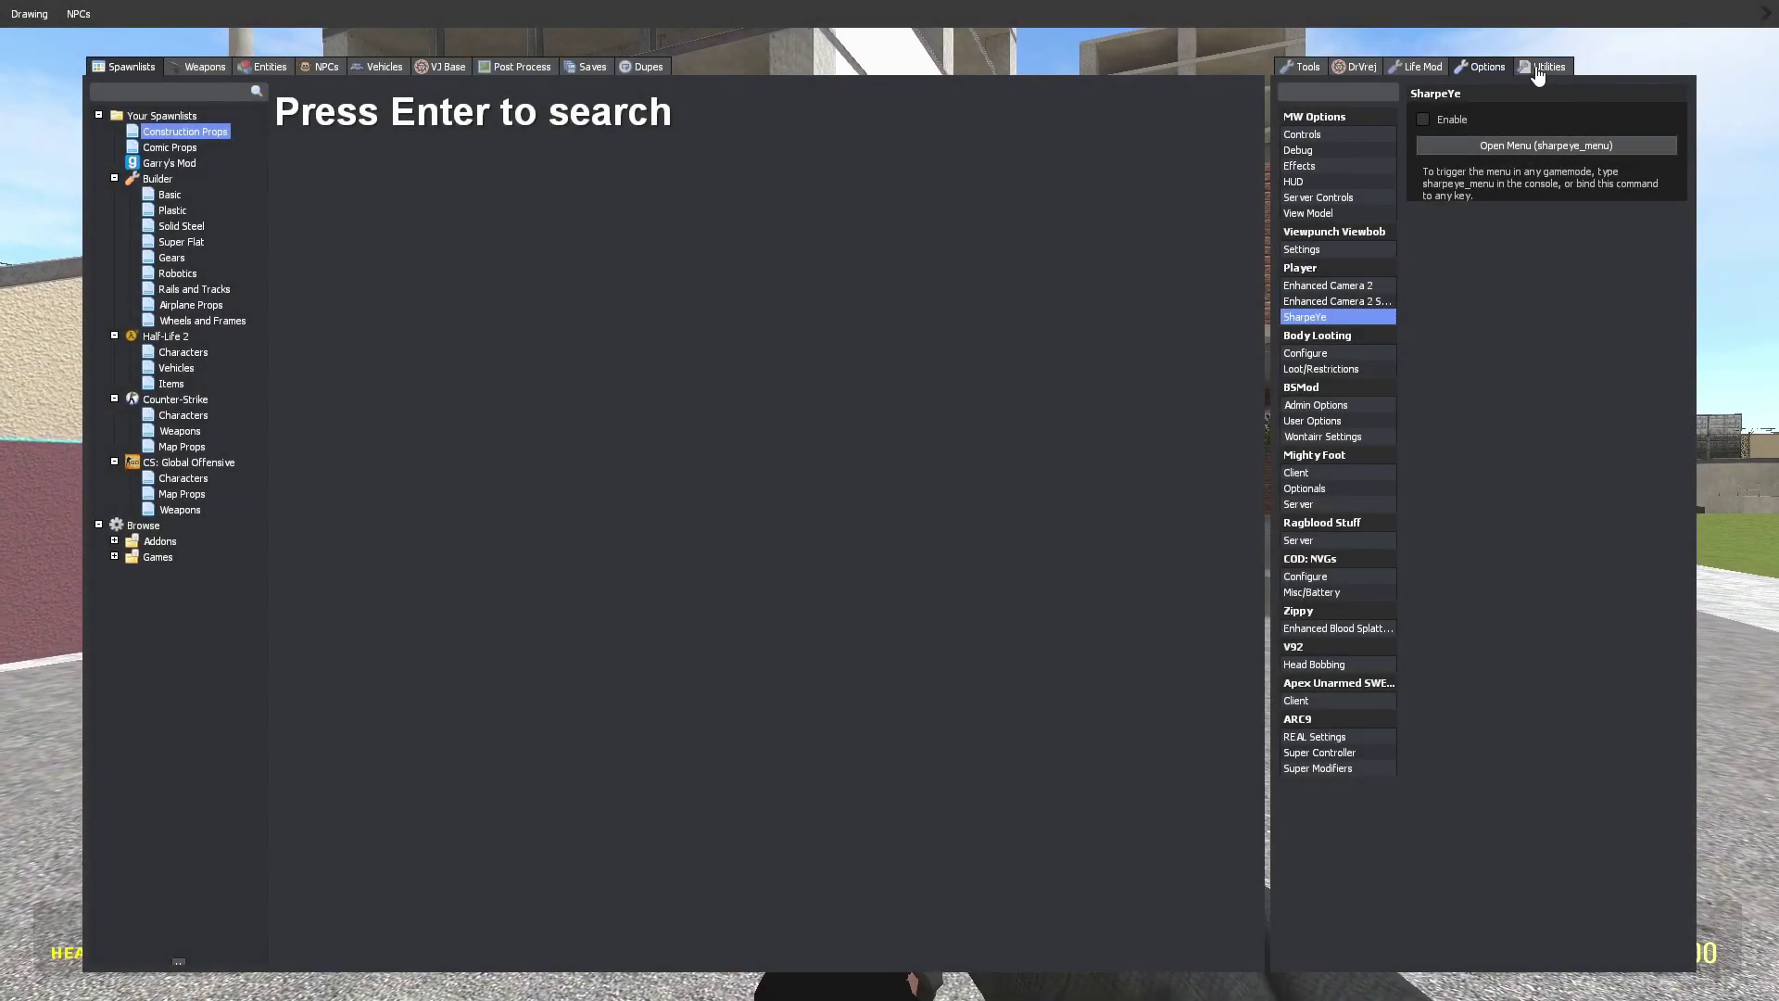
click(1537, 69)
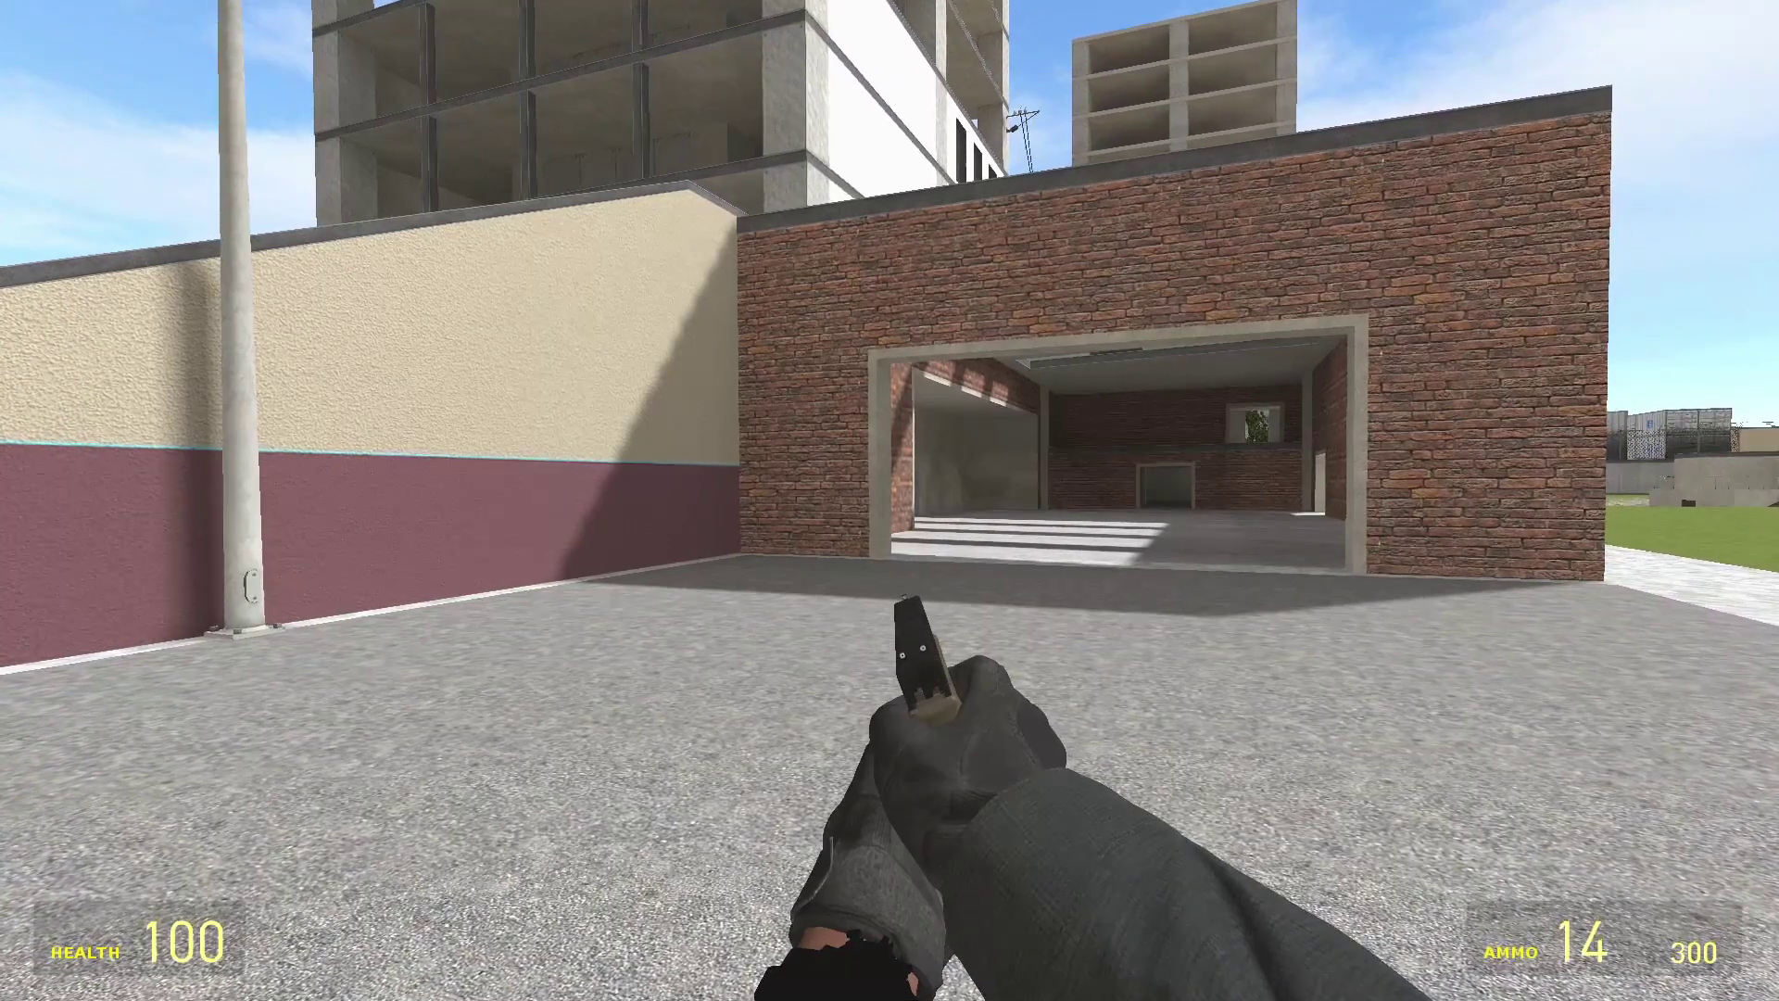
Step: Open the Bloom settings under Post Process in the spawn menu
key(q)
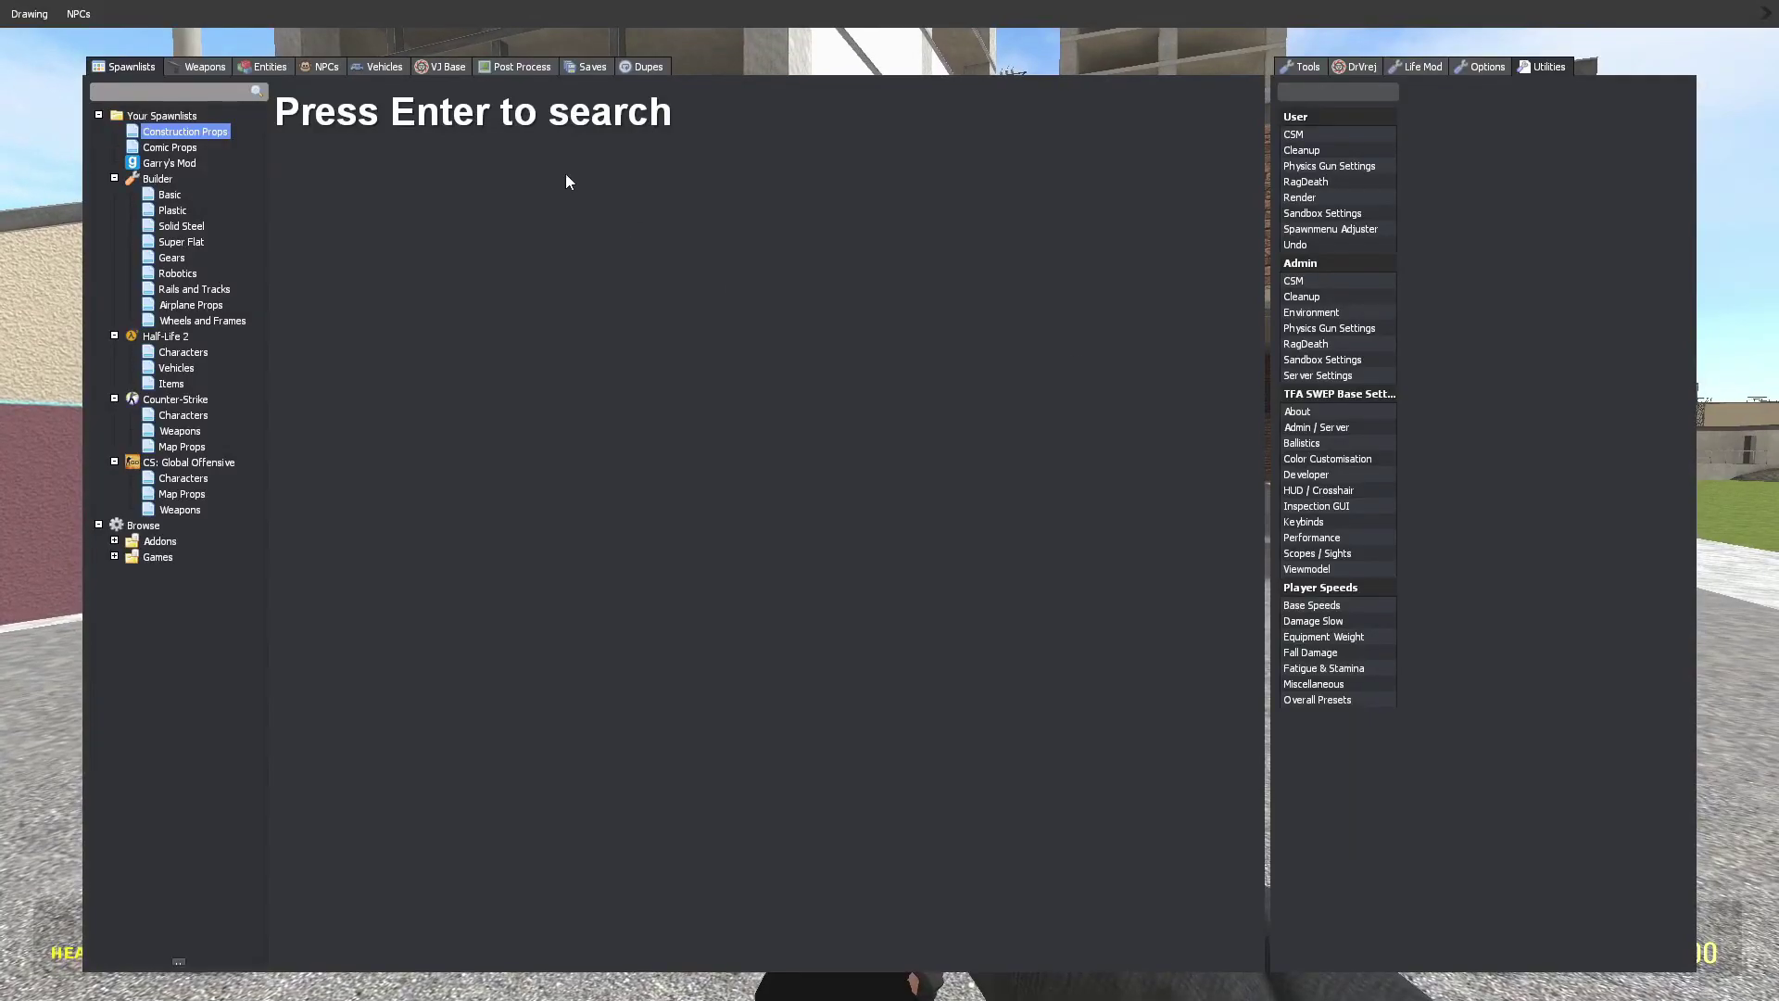
click(526, 71)
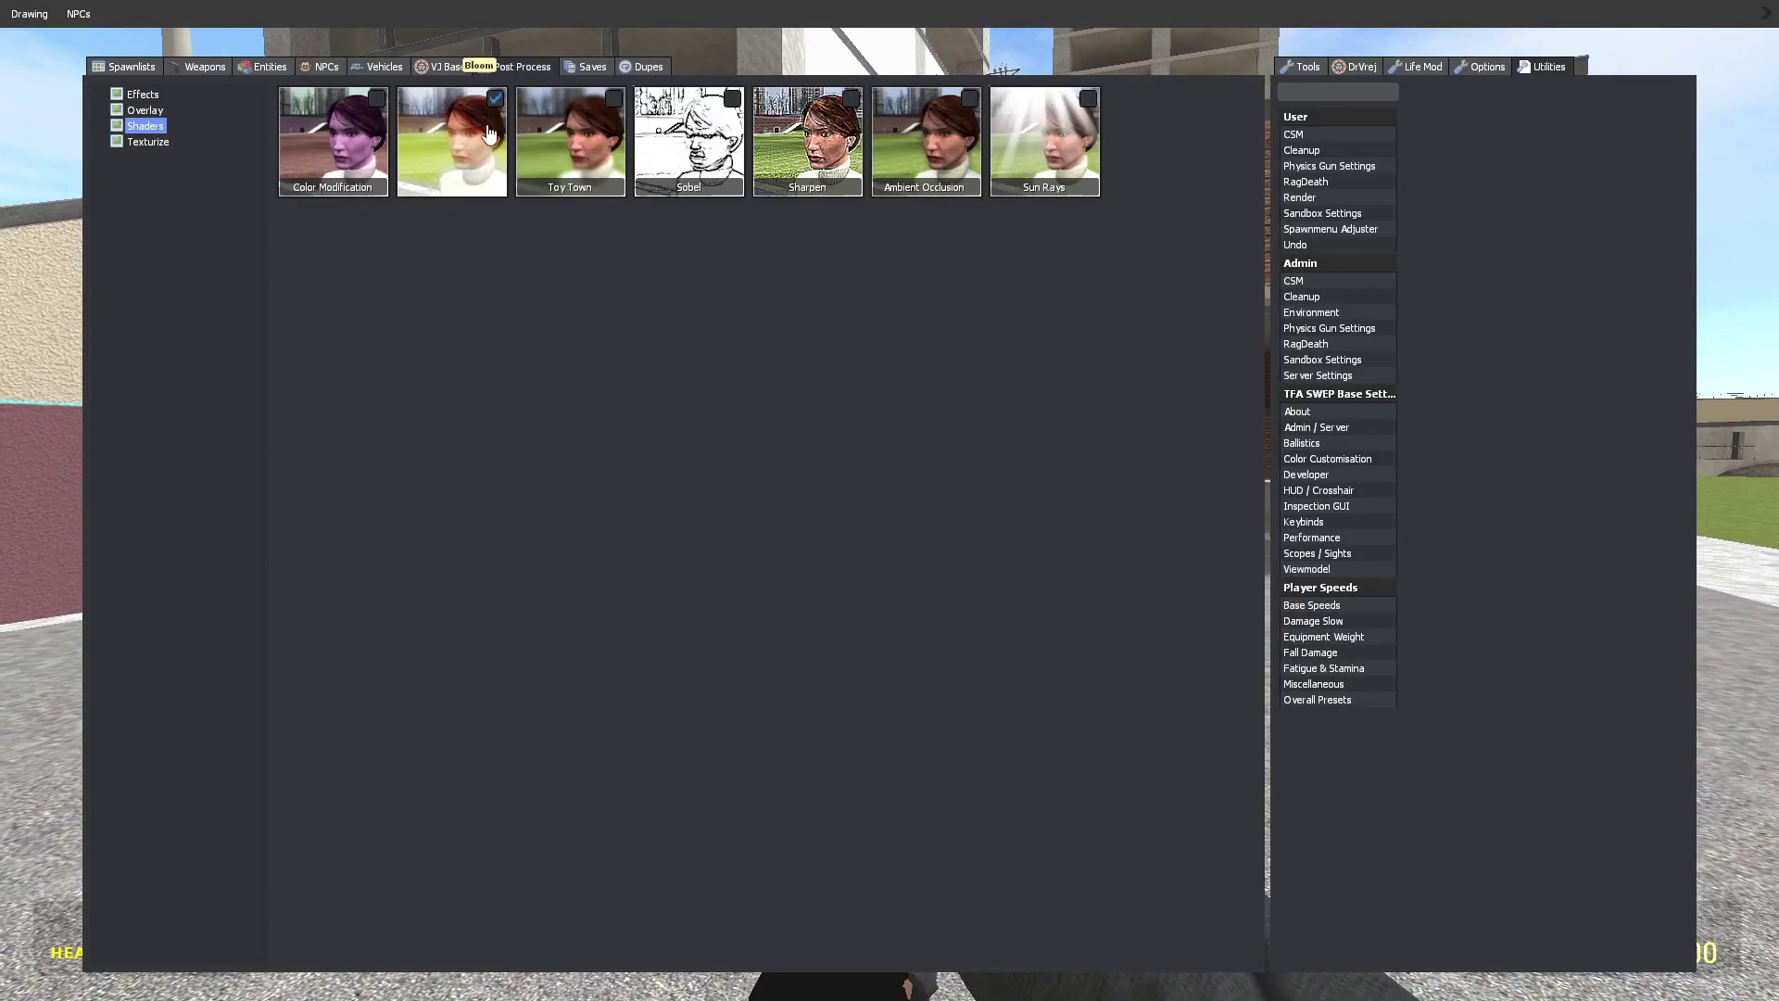
click(443, 155)
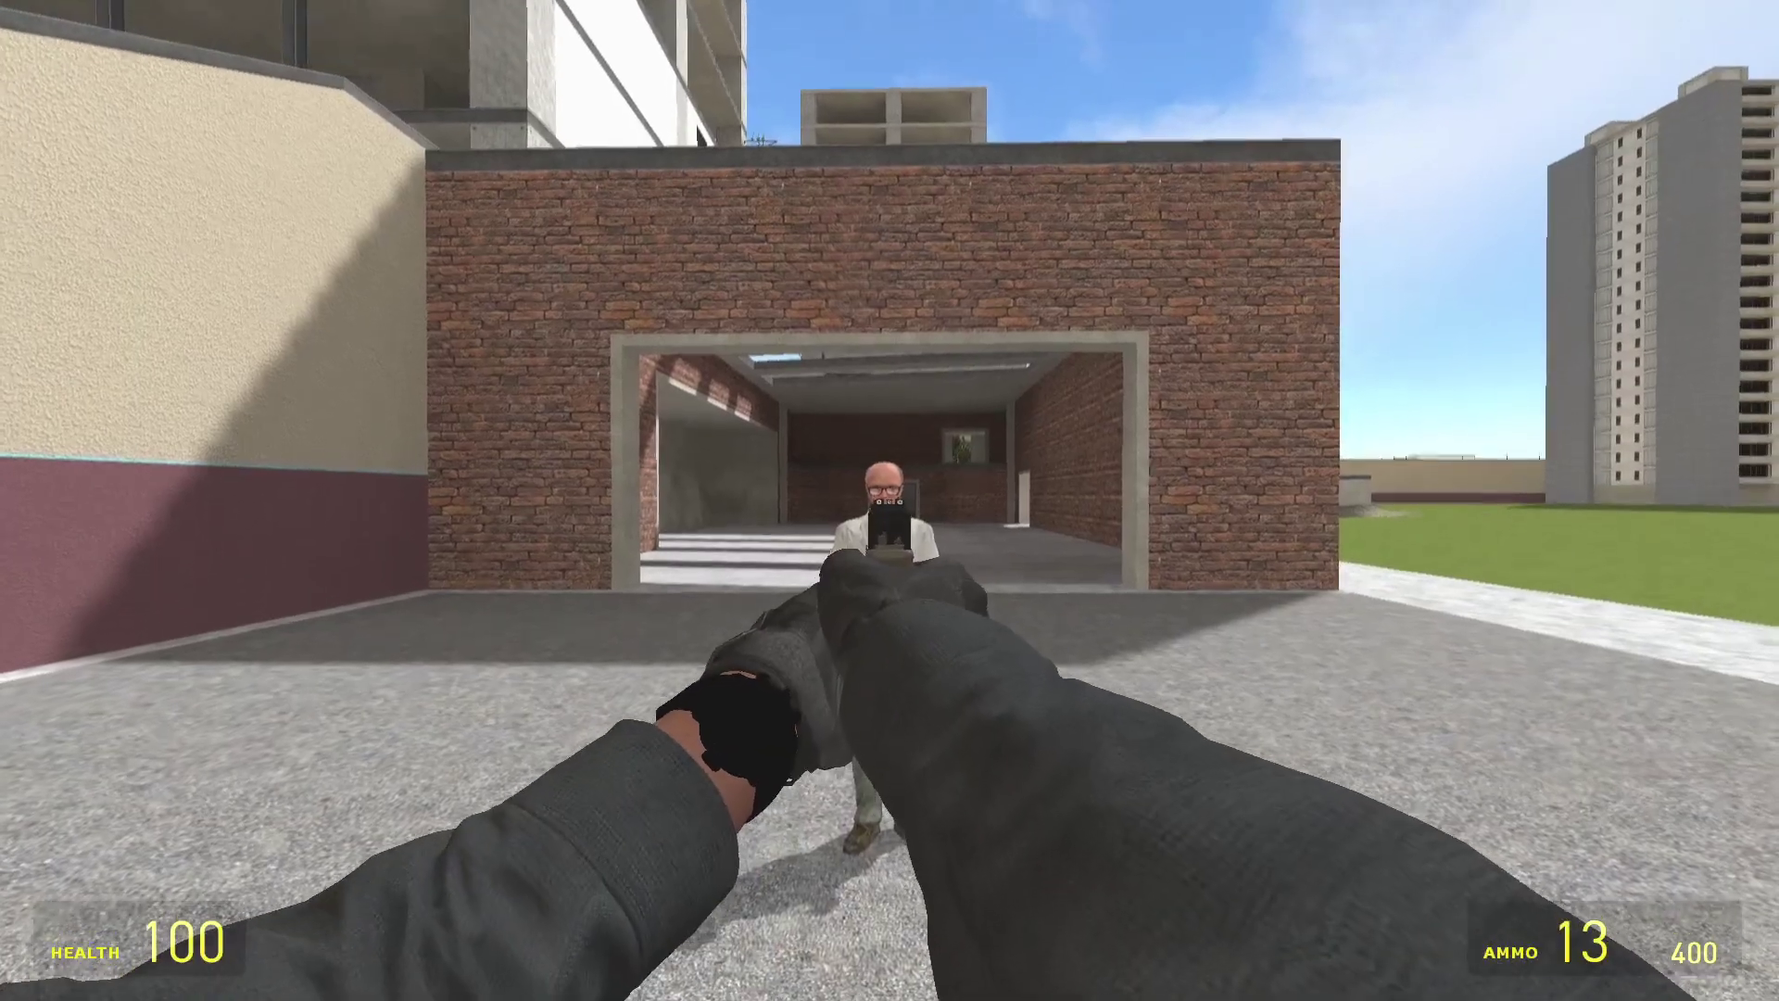
Step: Shoot Kleiner, then set SimpleHeadshots_allow_headshot_spark to 0 in the console
click(889, 501)
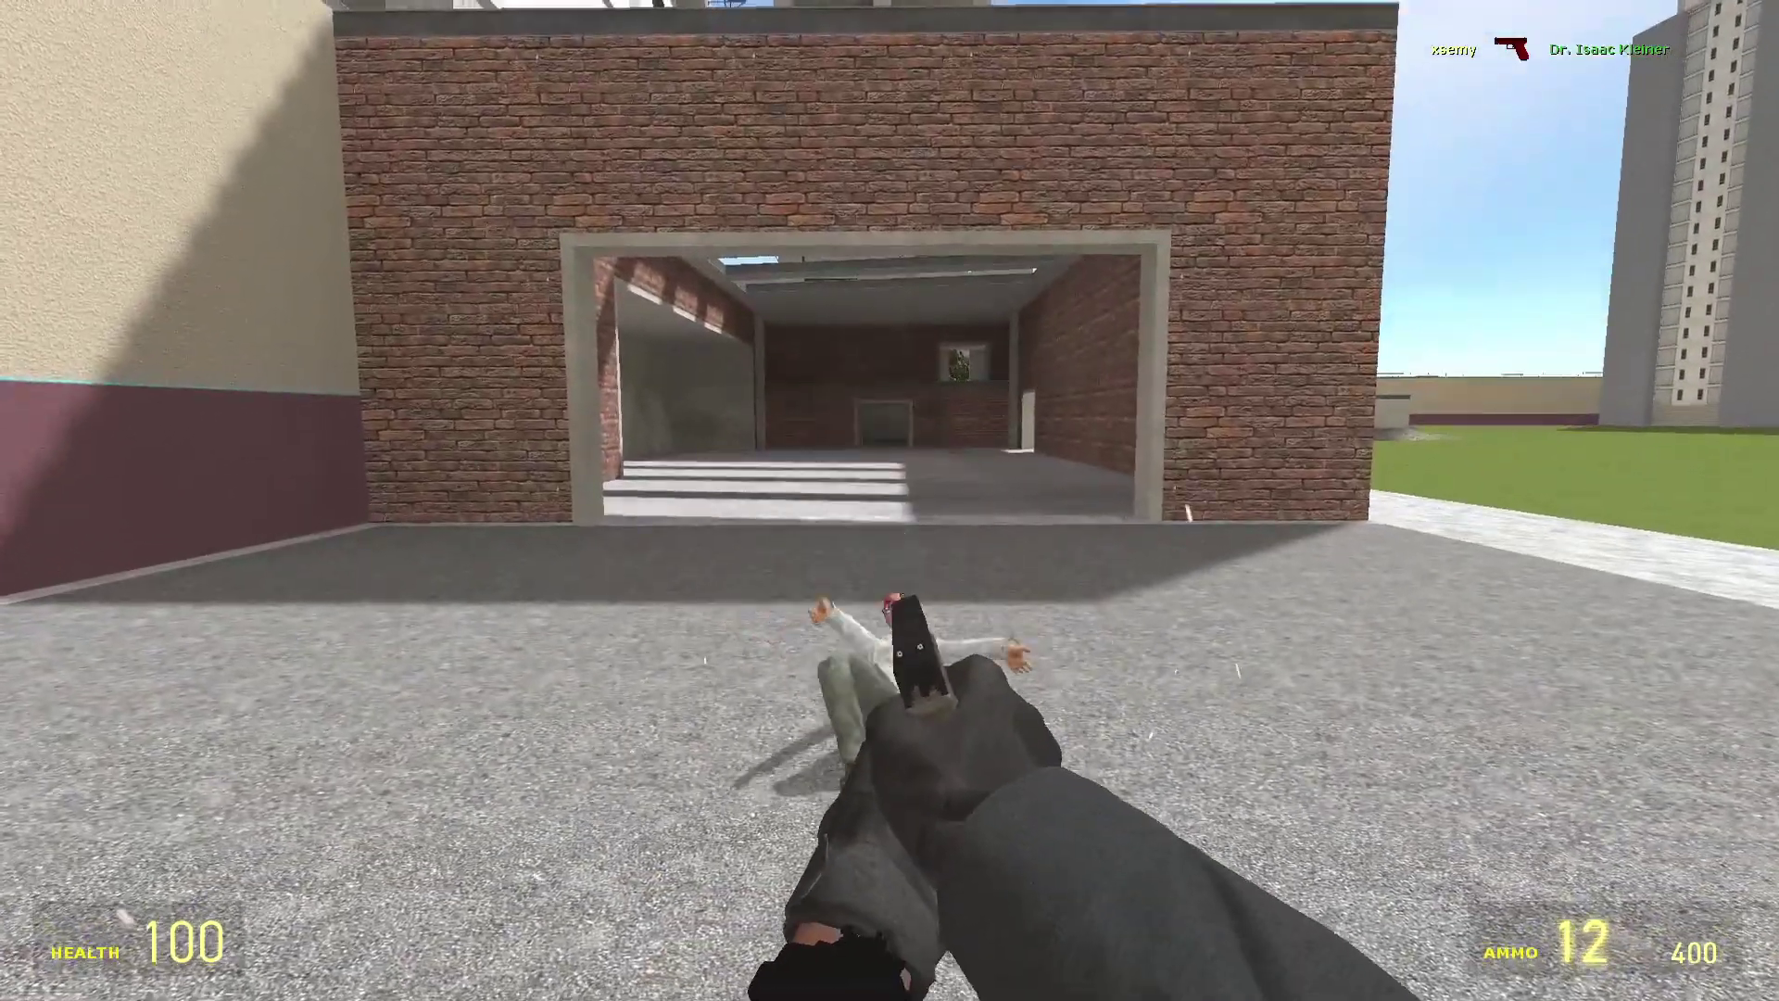
key(grave)
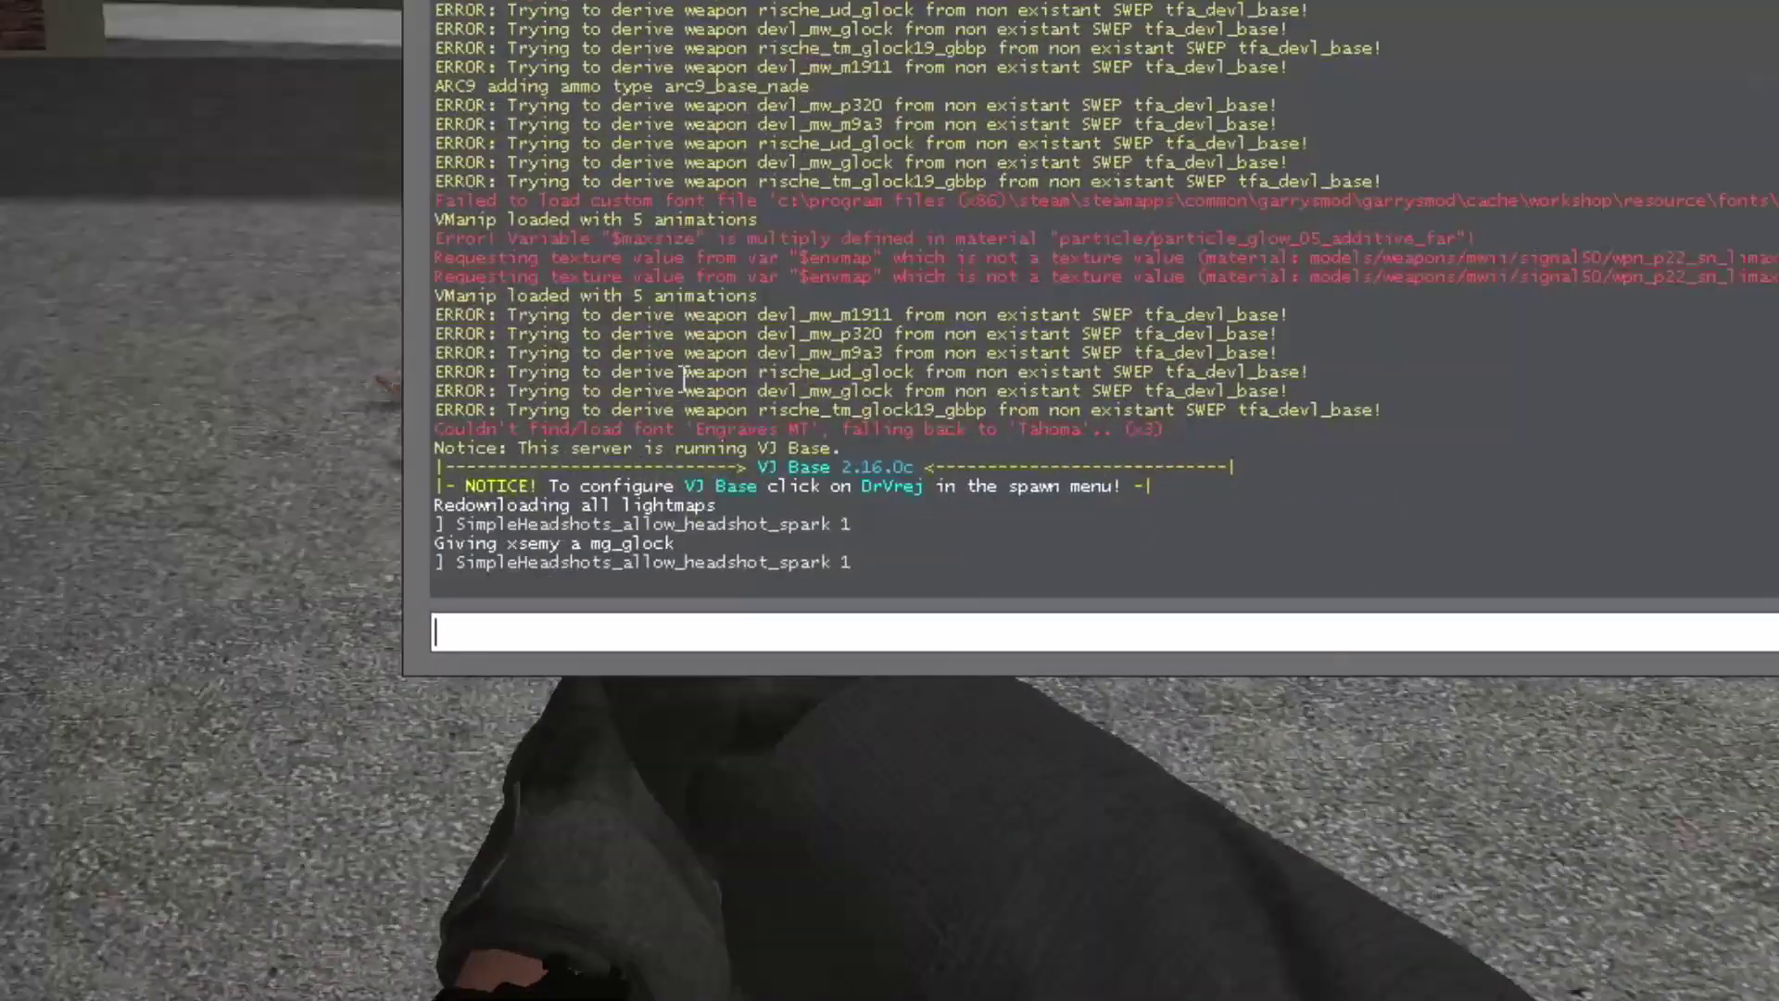
drag(899, 650, 461, 649)
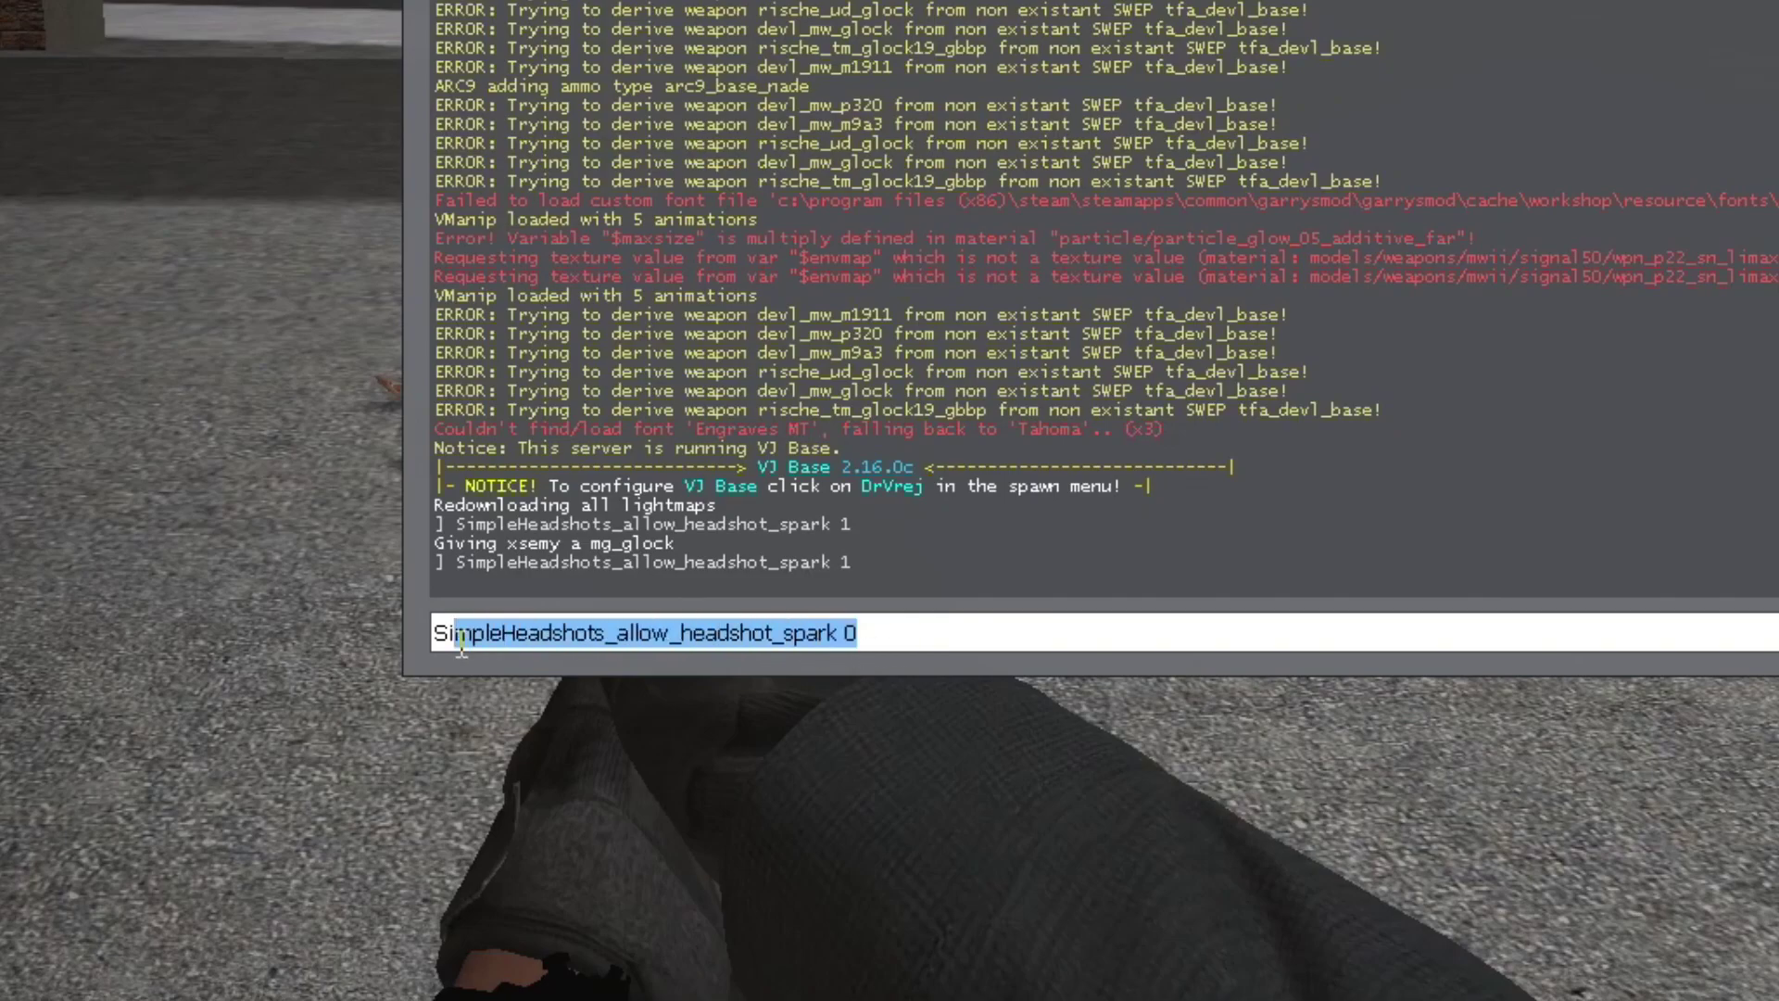
click(914, 635)
key(Return)
key(grave)
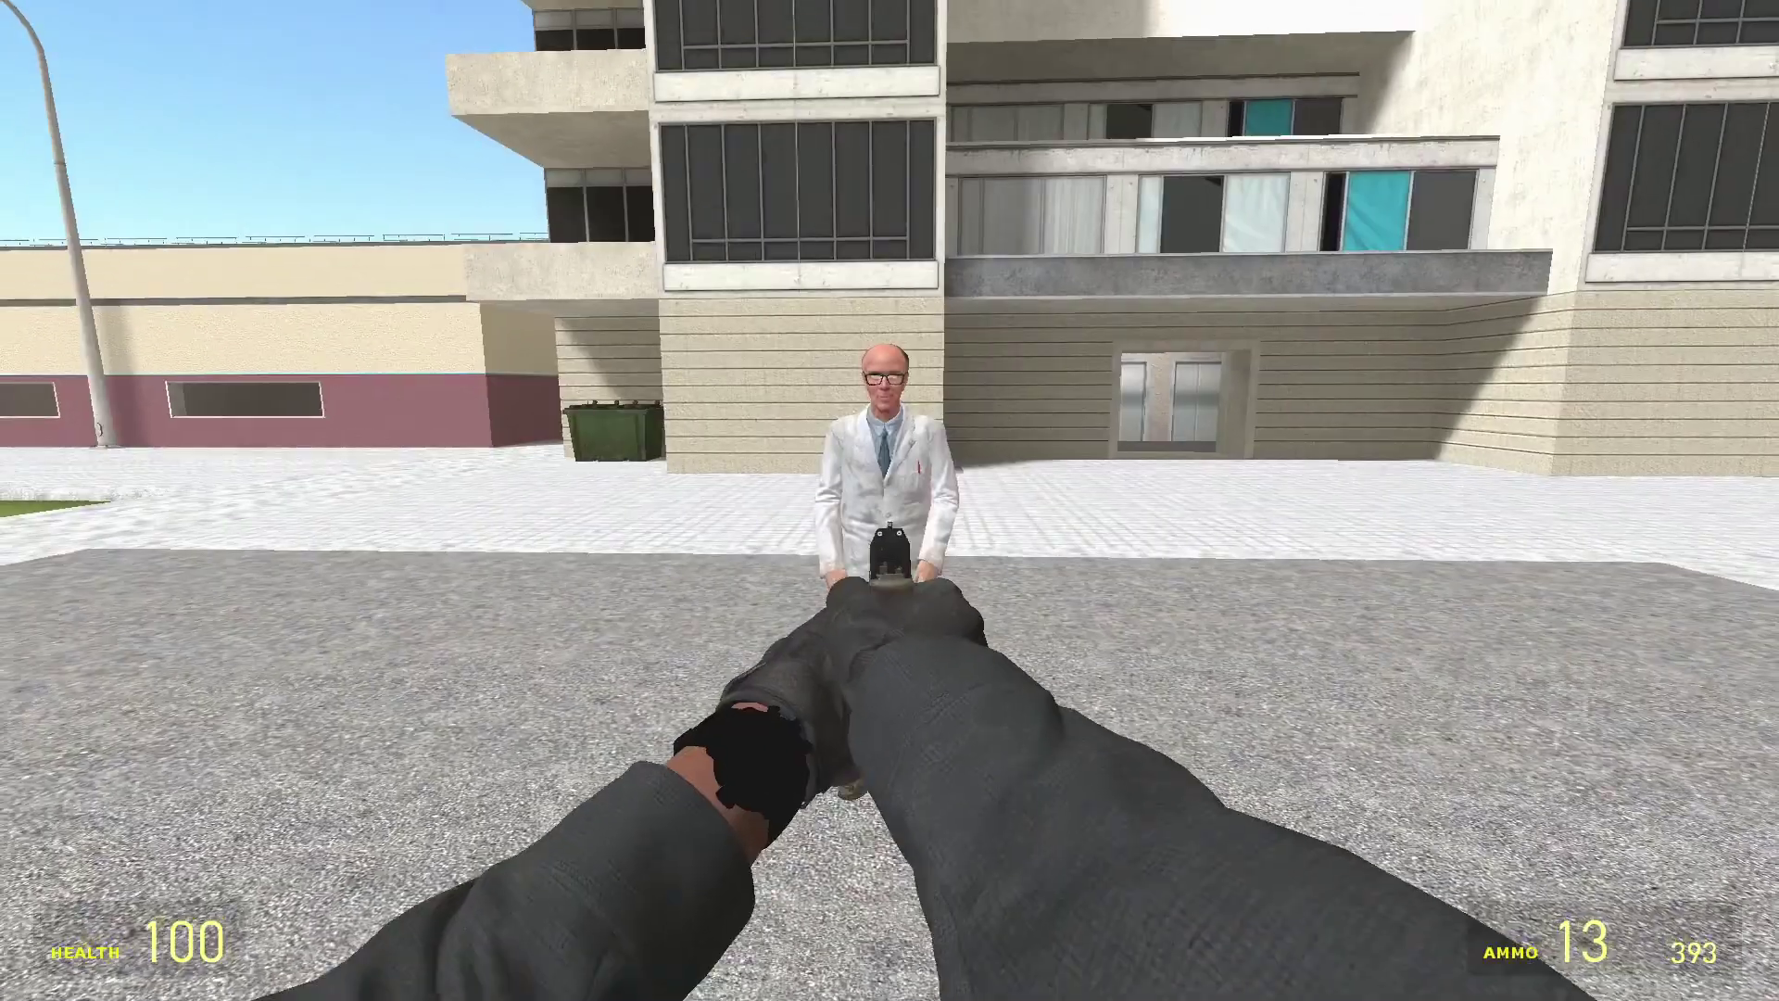
Step: Shoot Kleiner, uncheck Enable Corpse Halos in Body Looting, then spawn and shoot another Kleiner
click(891, 501)
key(w)
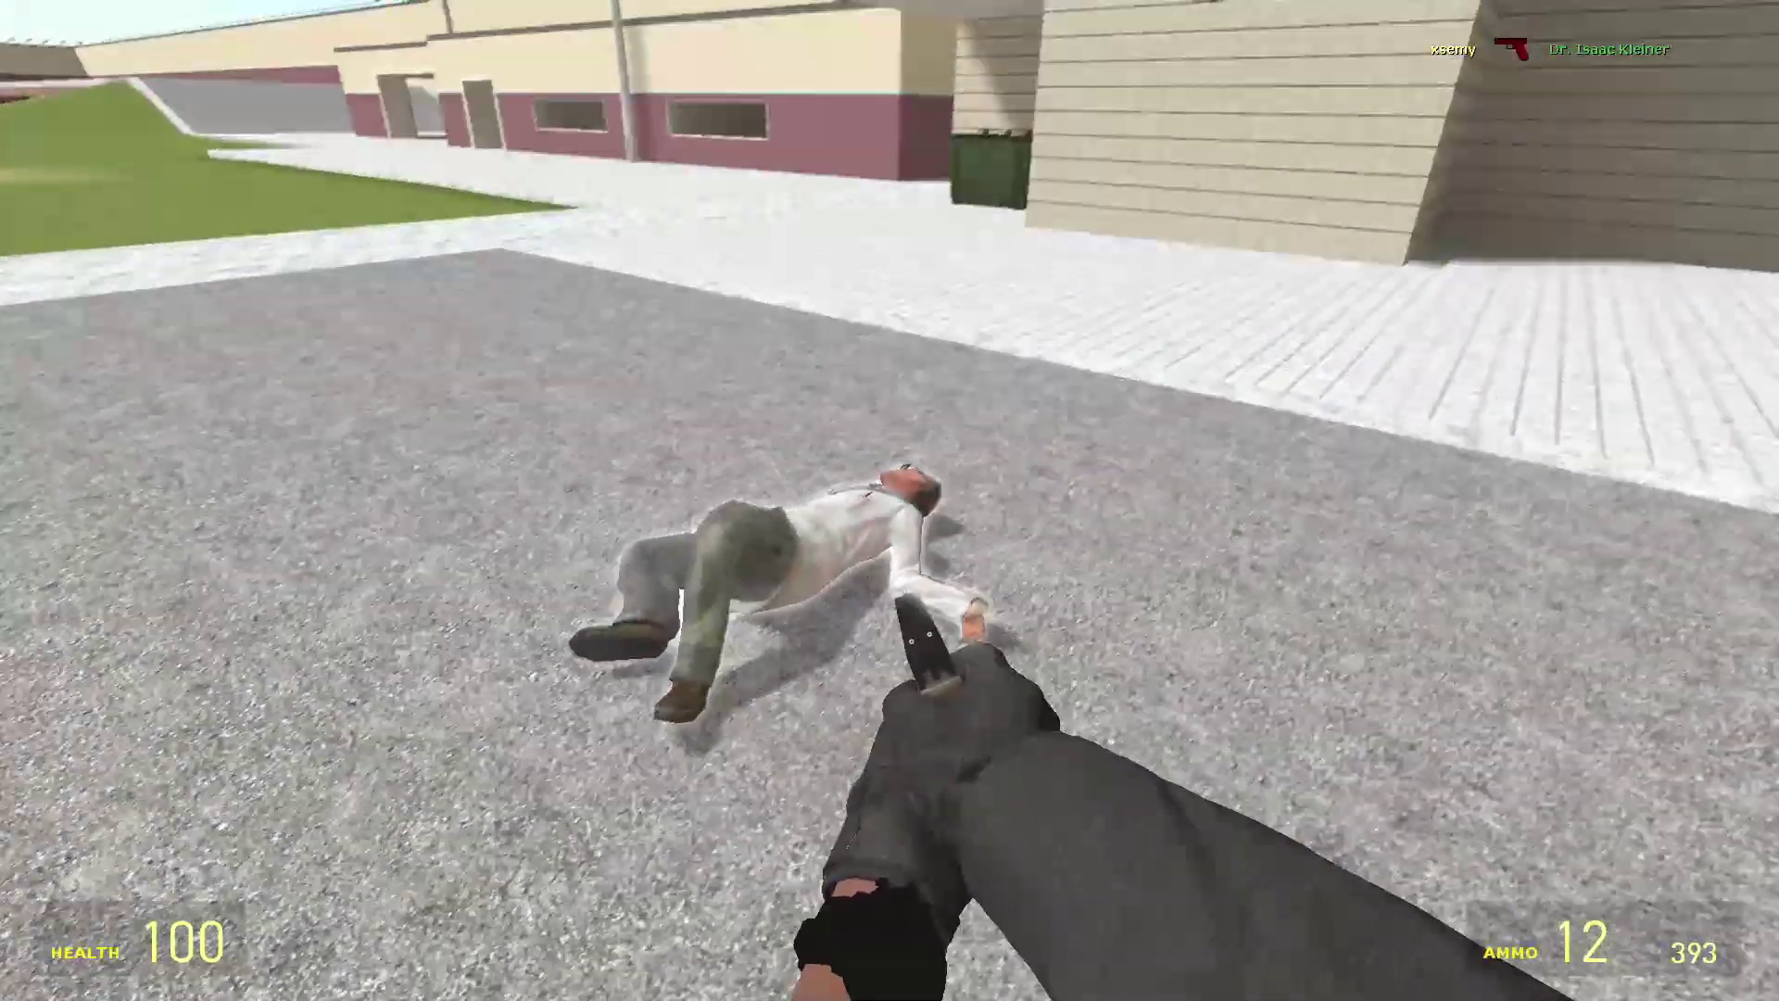
key(q)
click(1468, 73)
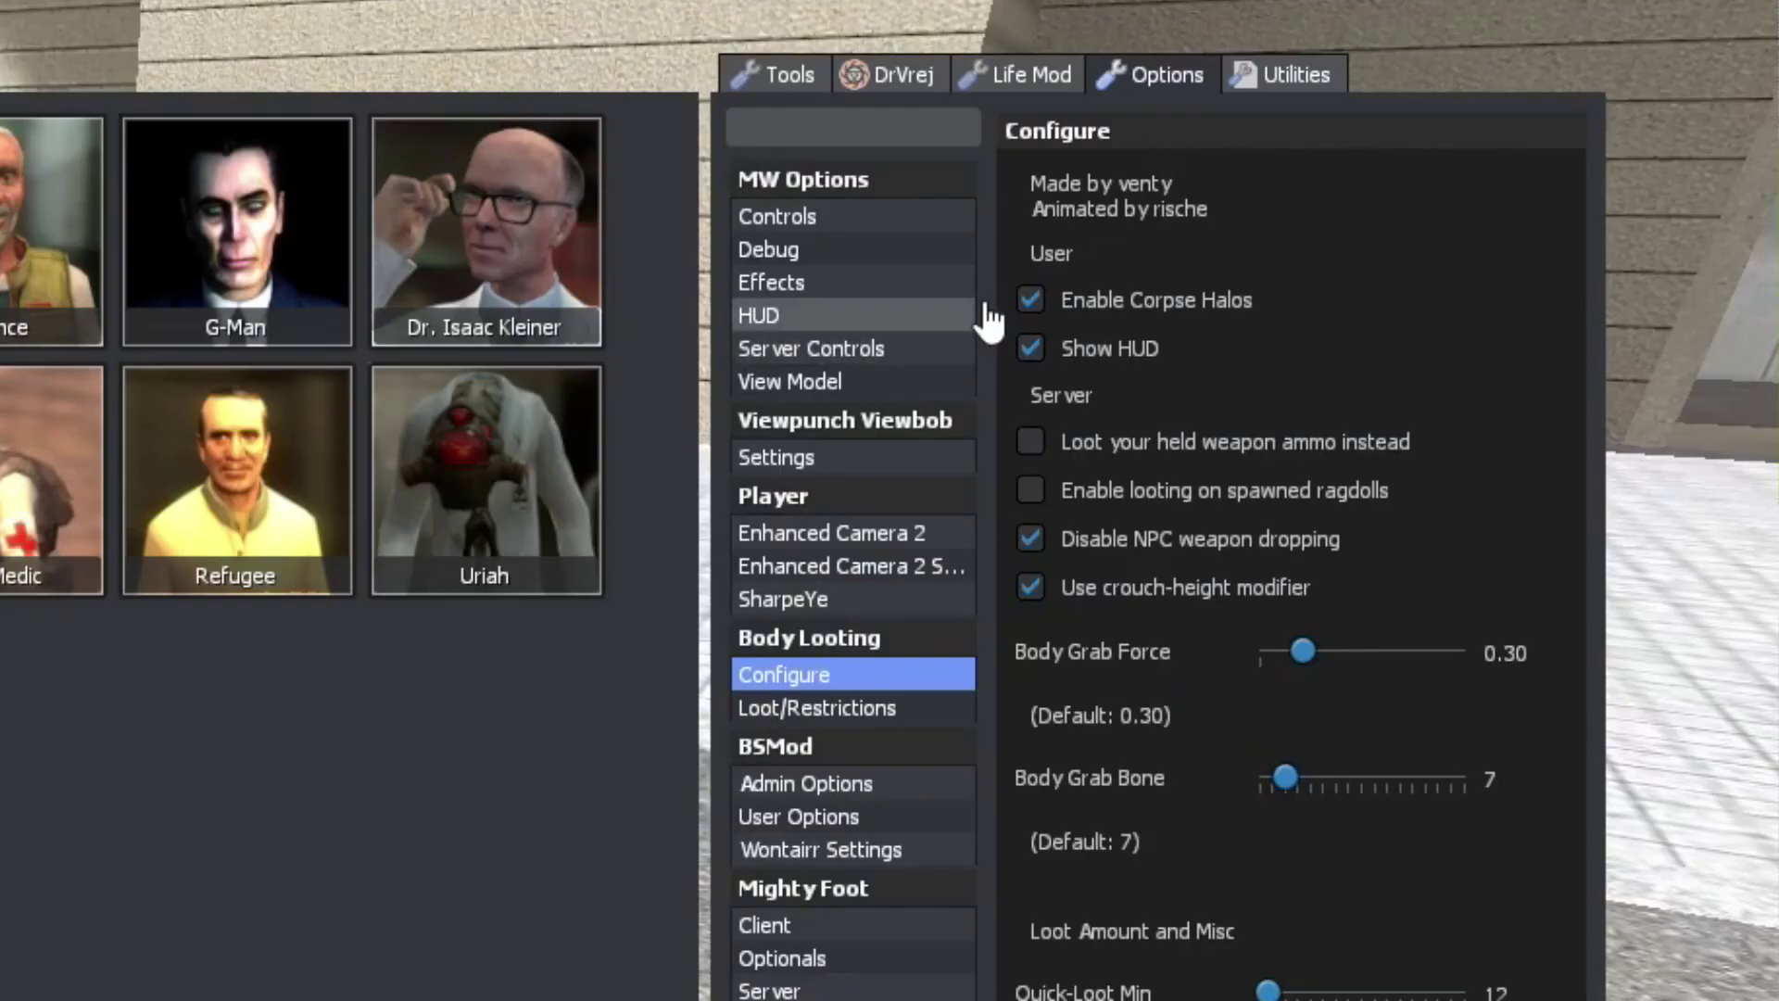
click(1026, 302)
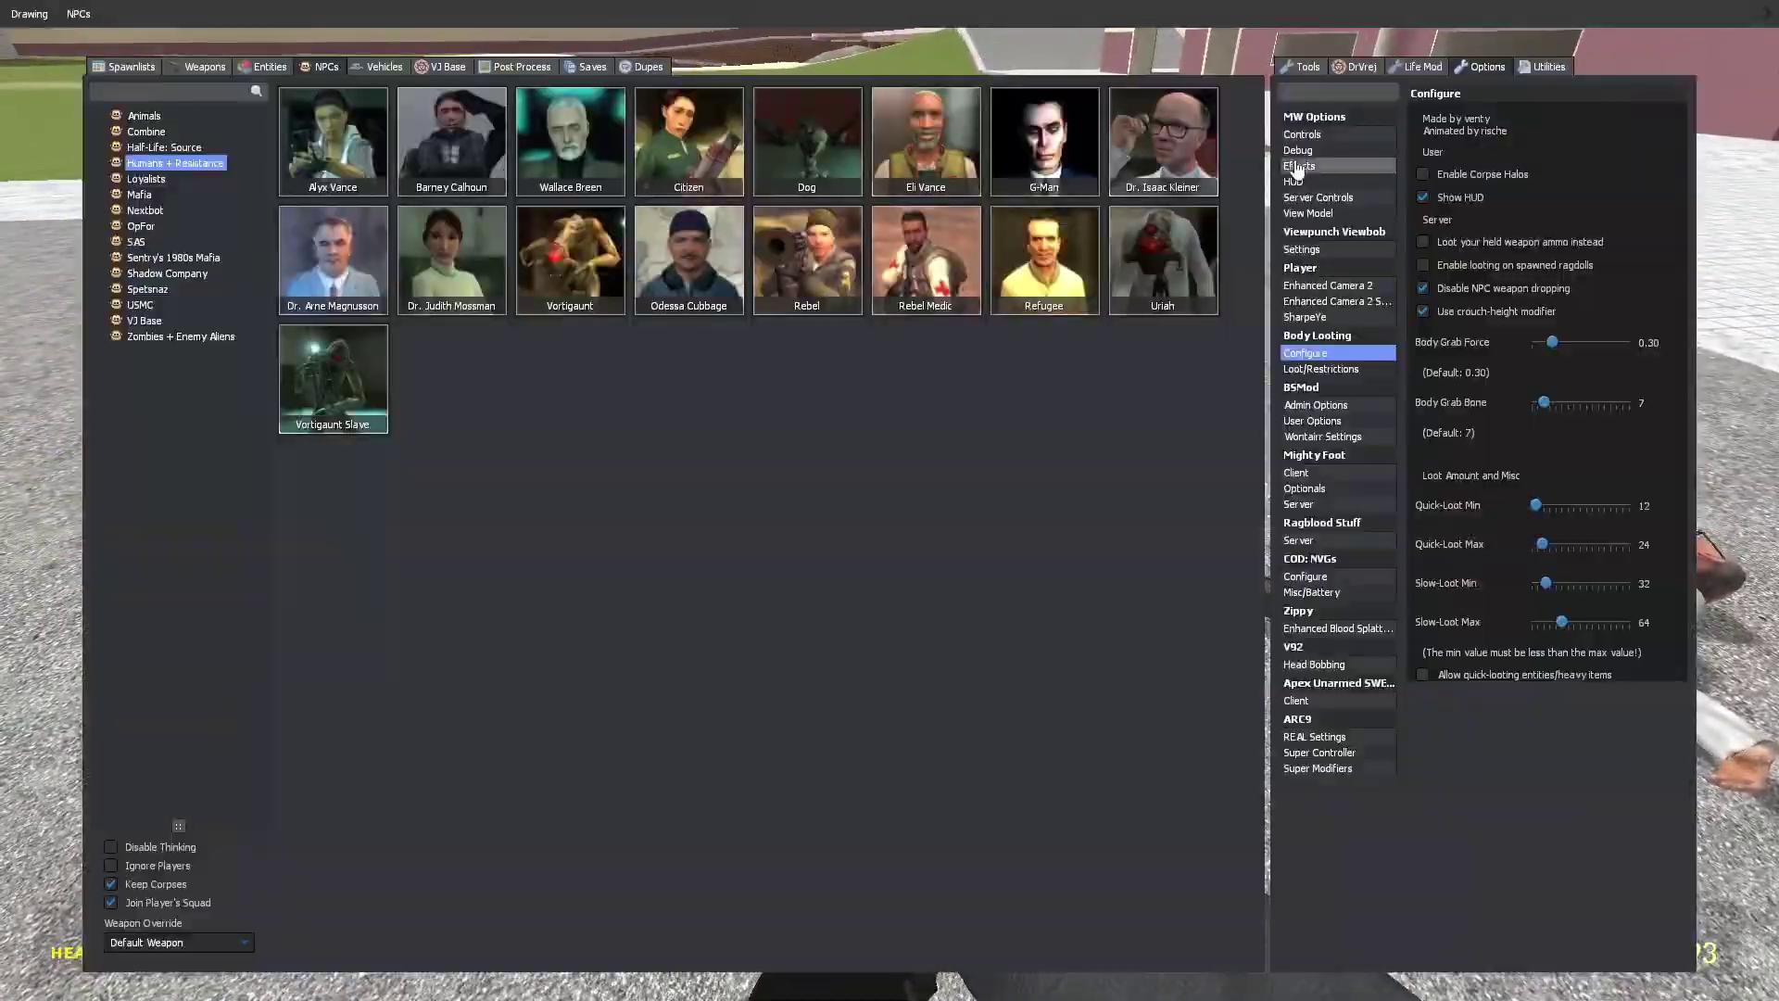
click(1162, 140)
click(889, 501)
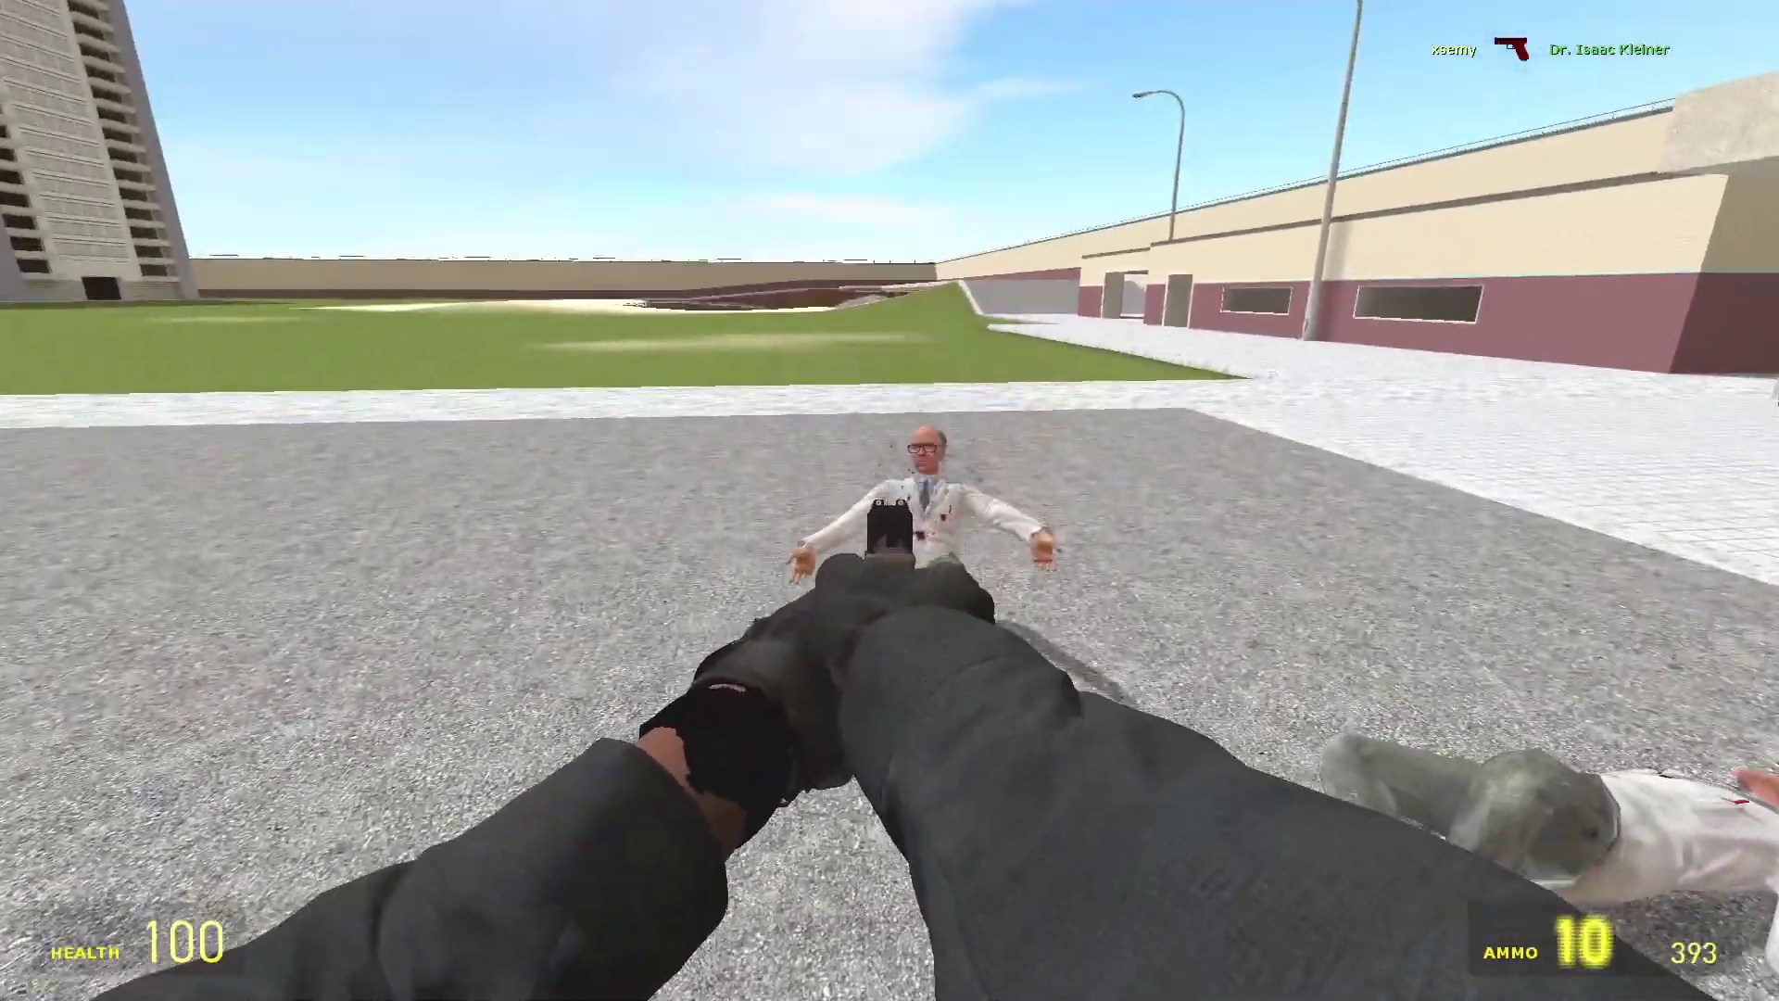